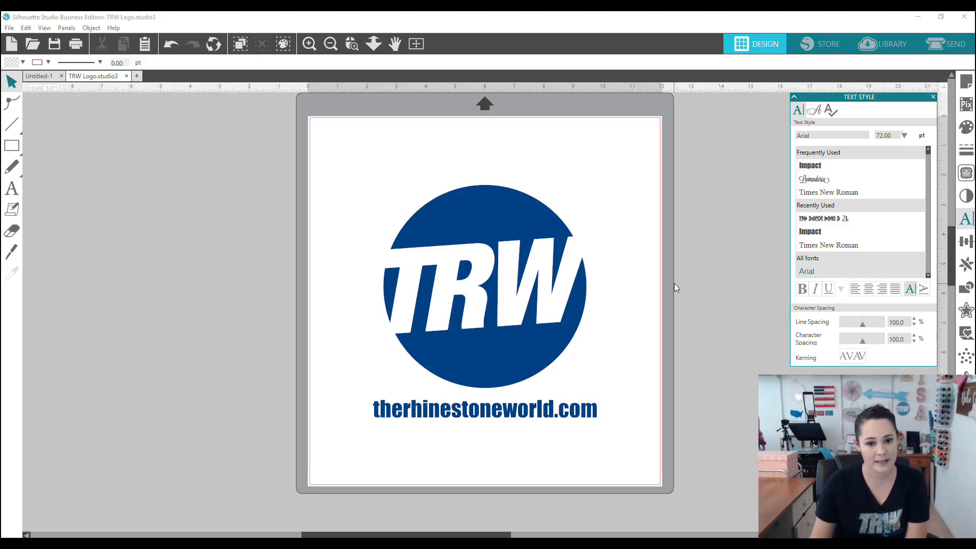
# Step: Change the Untitled-1 page from 8.5 × 11 in to 12 × 12 in
pyautogui.click(38, 76)
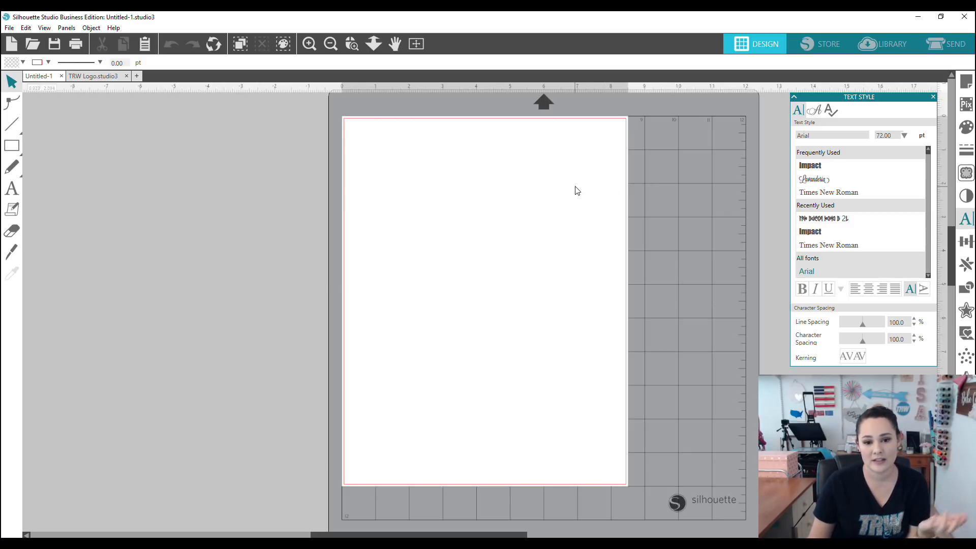
pyautogui.click(965, 82)
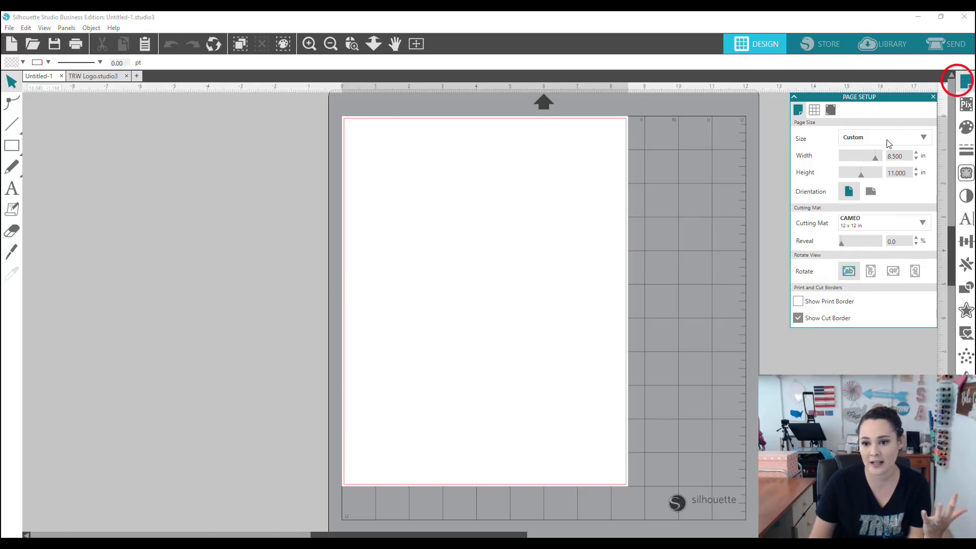
pyautogui.moveTo(905, 155); pyautogui.dragTo(873, 145)
pyautogui.write('12')
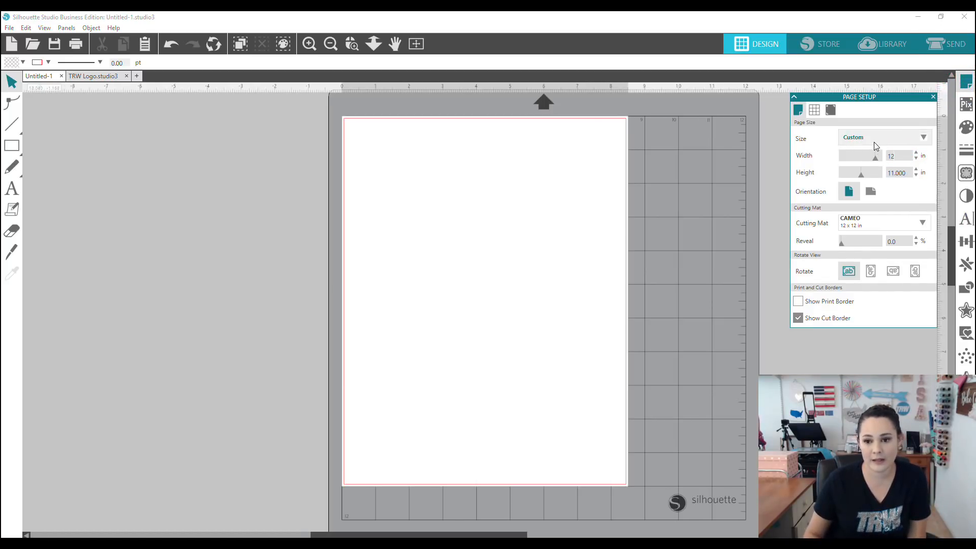
pyautogui.press('Tab')
pyautogui.press('Tab')
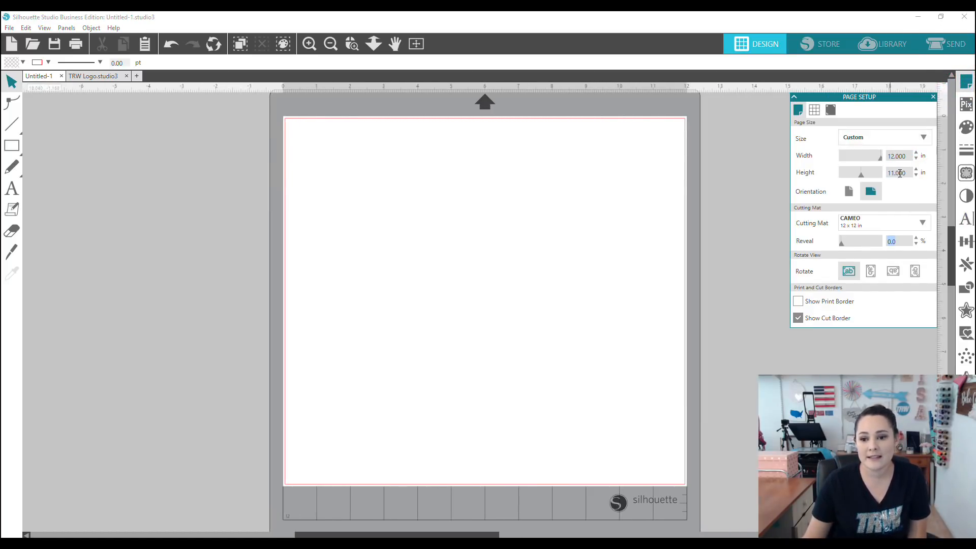
pyautogui.moveTo(904, 174); pyautogui.dragTo(872, 175)
pyautogui.write('12')
pyautogui.press('Return')
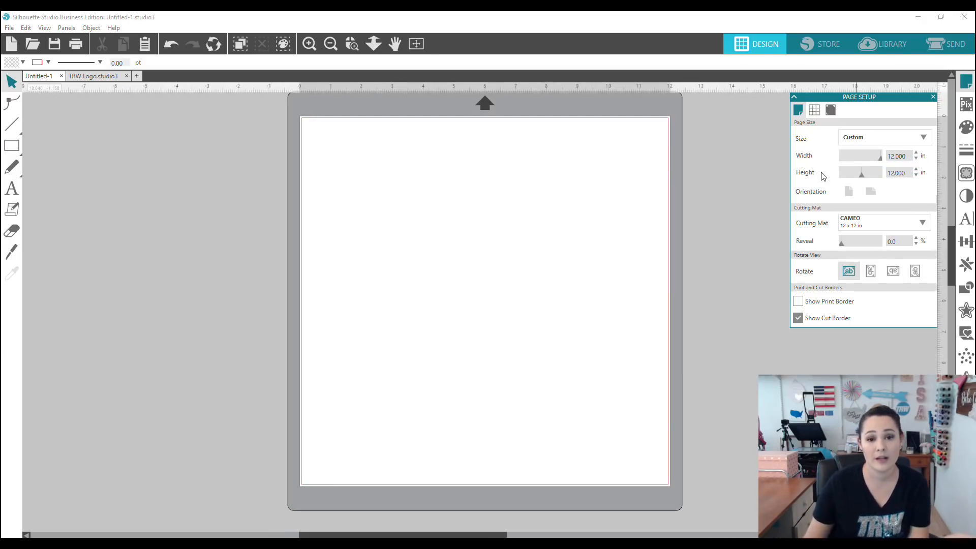
pyautogui.click(476, 345)
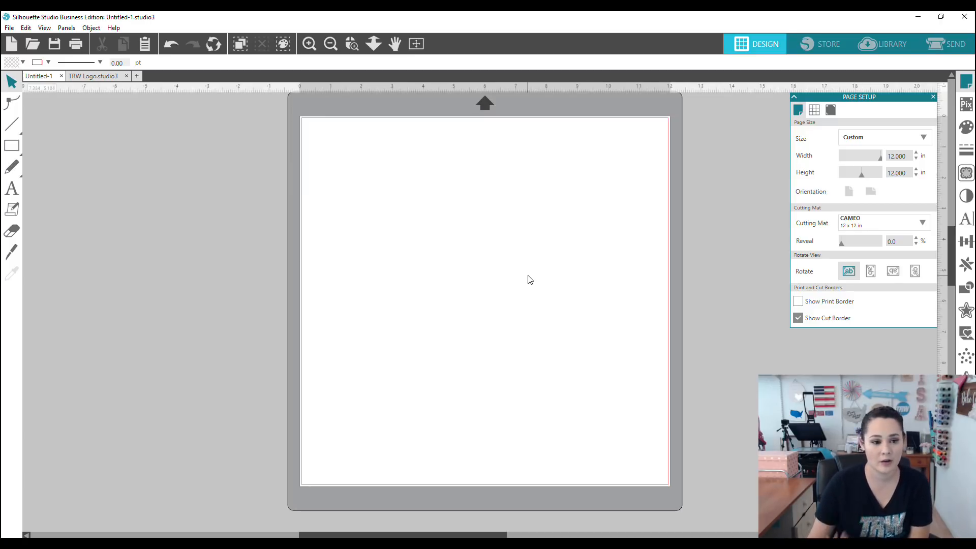
pyautogui.click(12, 187)
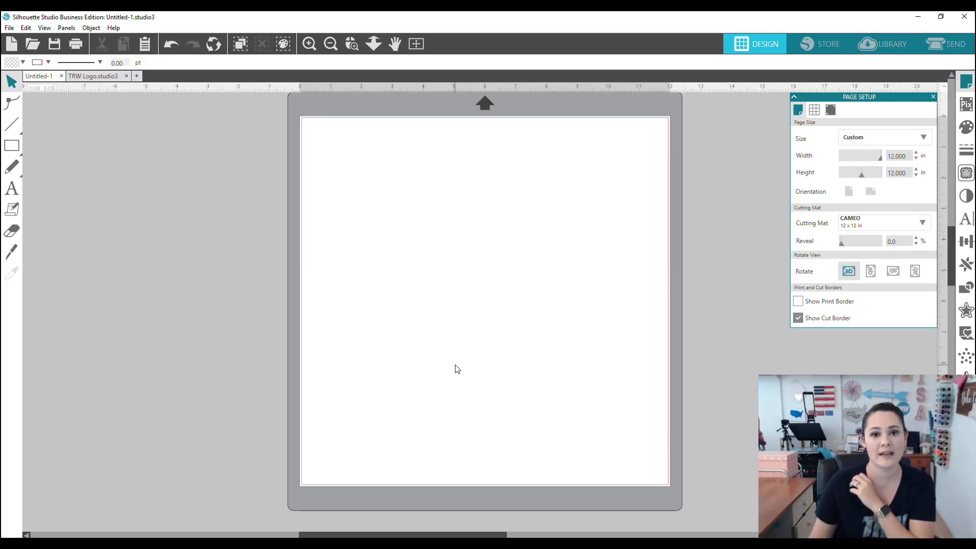
# Step: Start an empty text box with the Text tool near the page's upper left
pyautogui.click(10, 190)
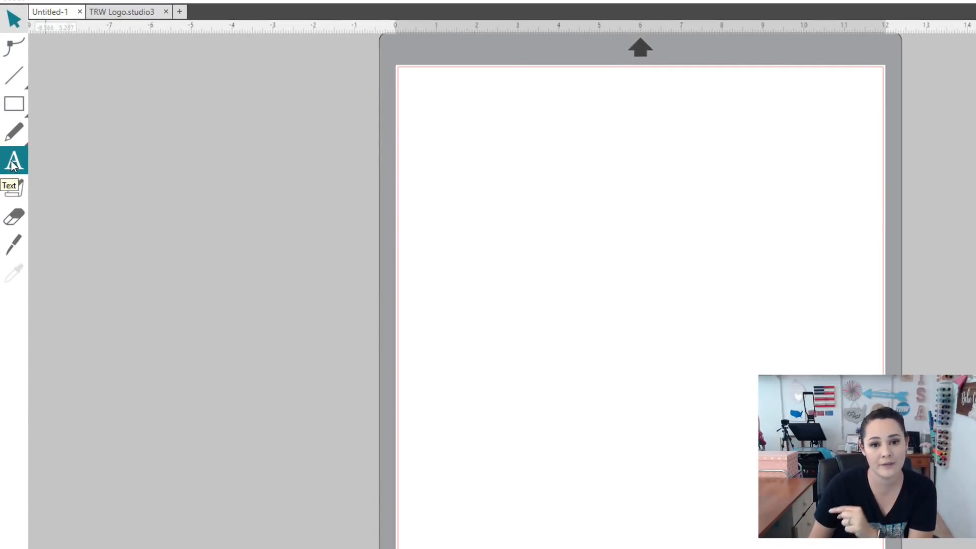
pyautogui.click(12, 165)
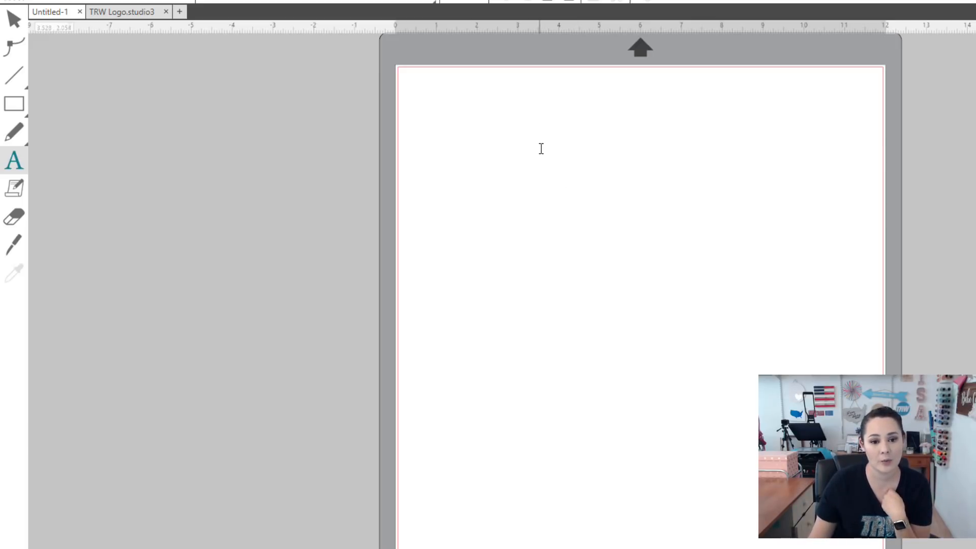
pyautogui.click(491, 180)
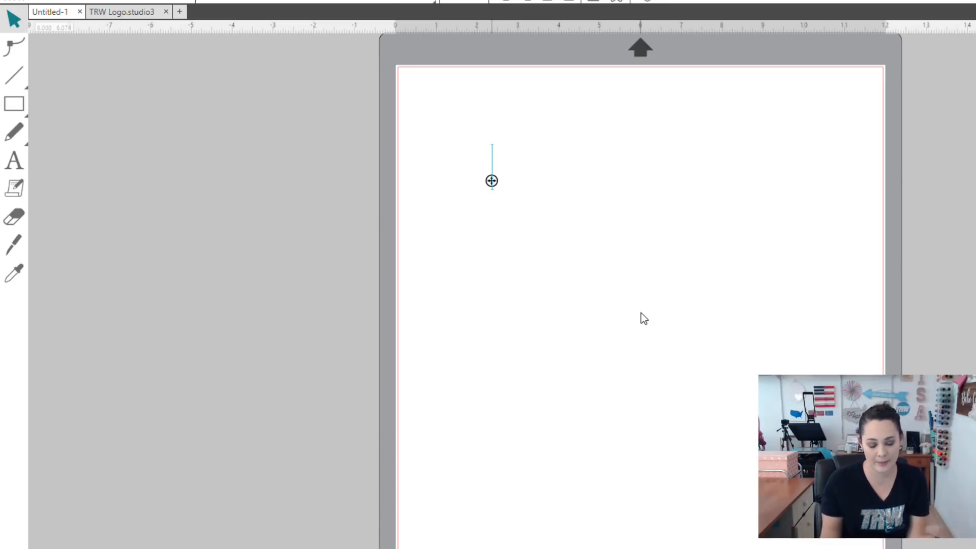
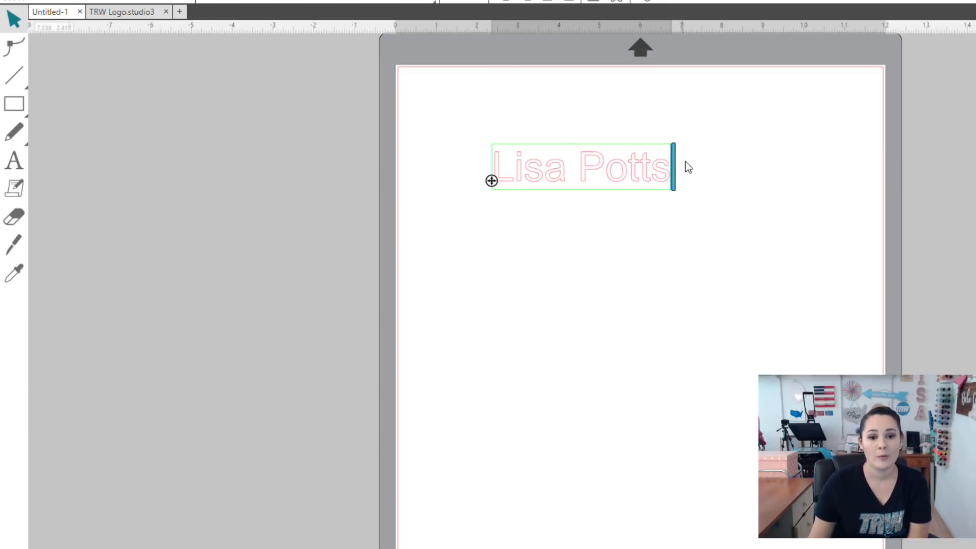
# Step: Type the first and last name, test retyping the surname, then undo to restore it
pyautogui.moveTo(669, 171); pyautogui.dragTo(584, 161)
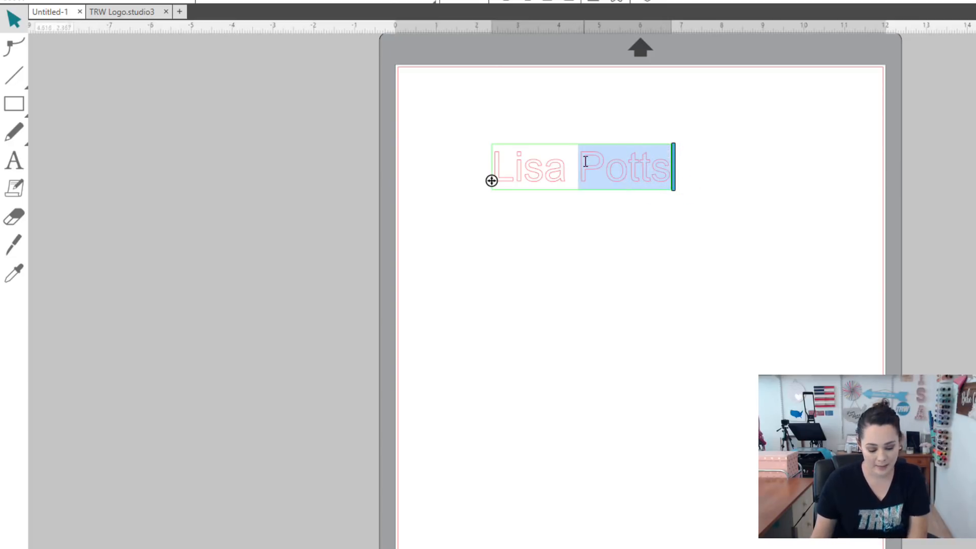
pyautogui.write('djfhsk')
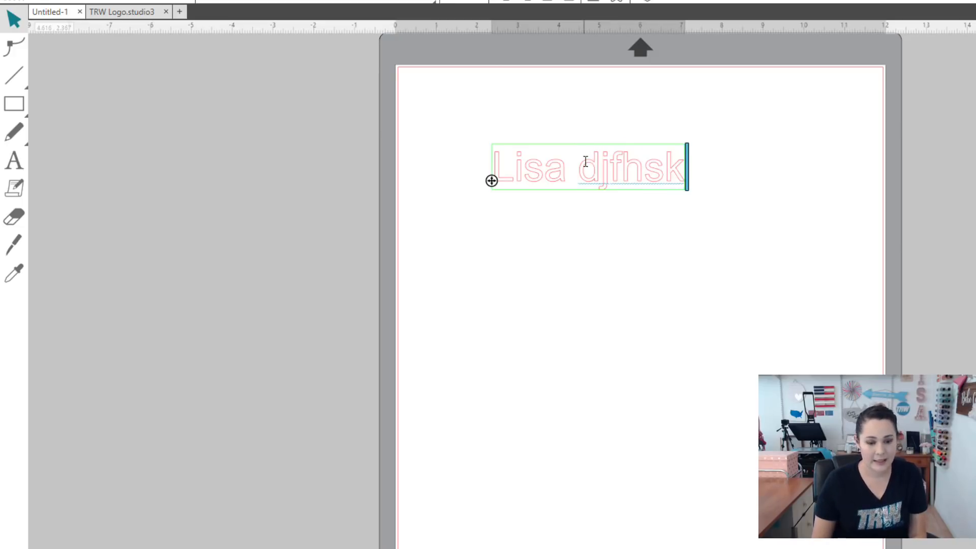
pyautogui.press('BackSpace')
pyautogui.press('BackSpace')
pyautogui.press('BackSpace')
pyautogui.press('BackSpace')
pyautogui.press('BackSpace')
pyautogui.press('BackSpace')
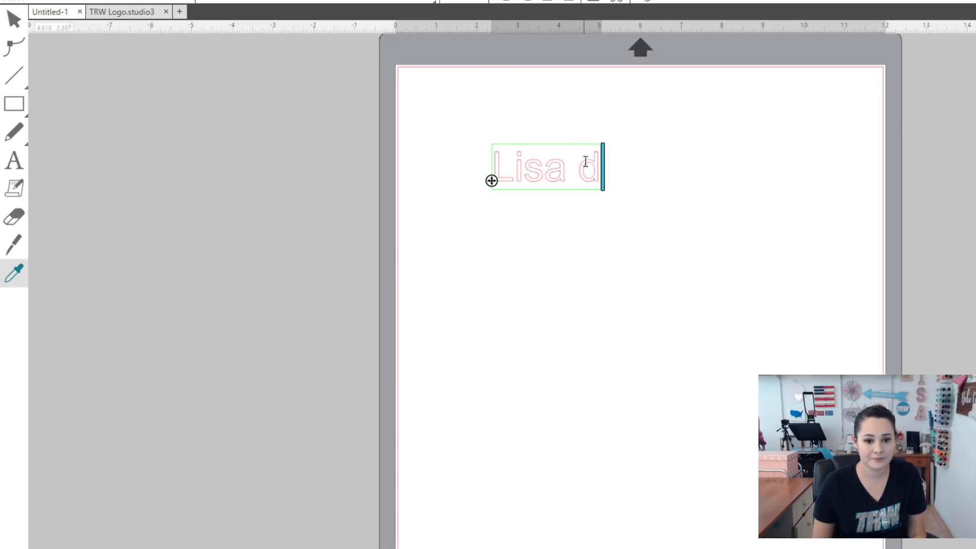
pyautogui.hotkey('ctrl', 'z')
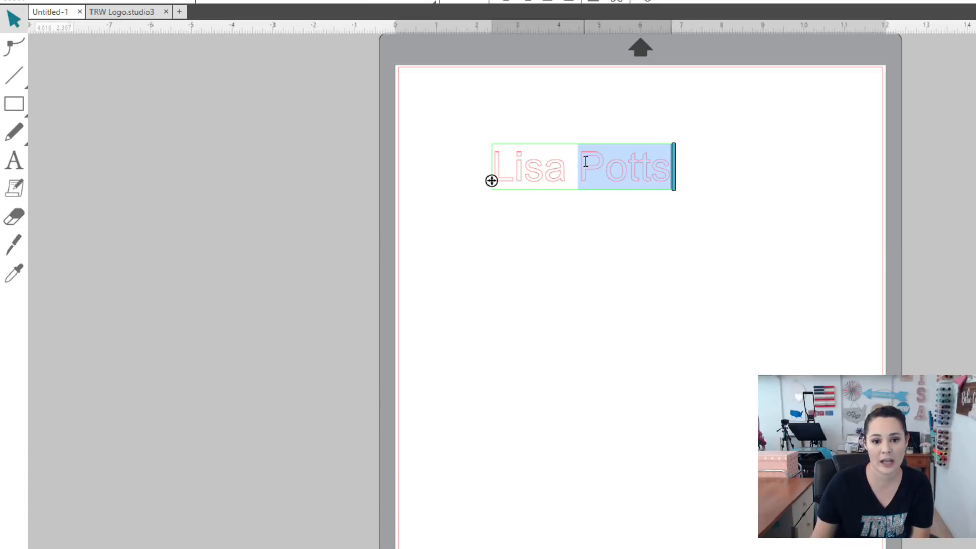
pyautogui.click(585, 161)
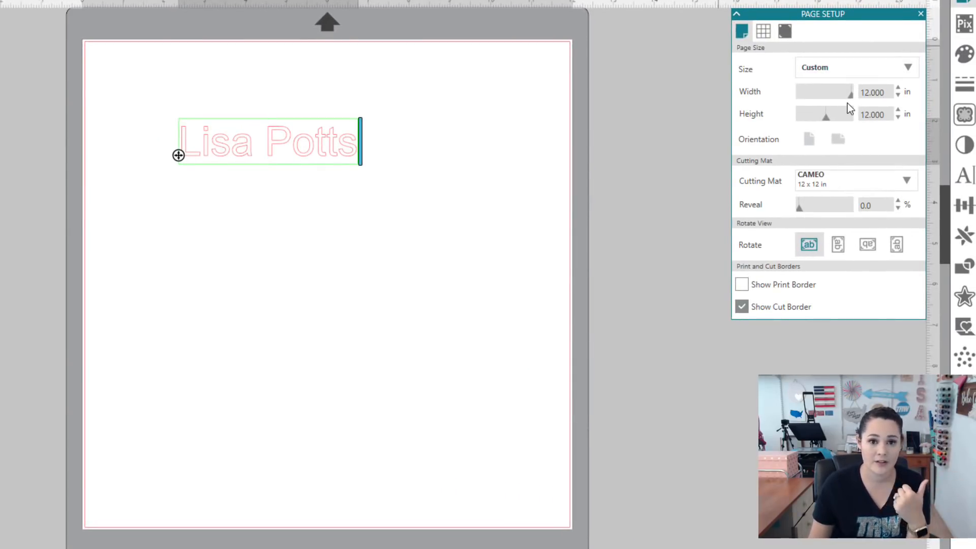
# Step: Open the Text Style panel and scroll the font list back to Frequently Used
pyautogui.click(962, 176)
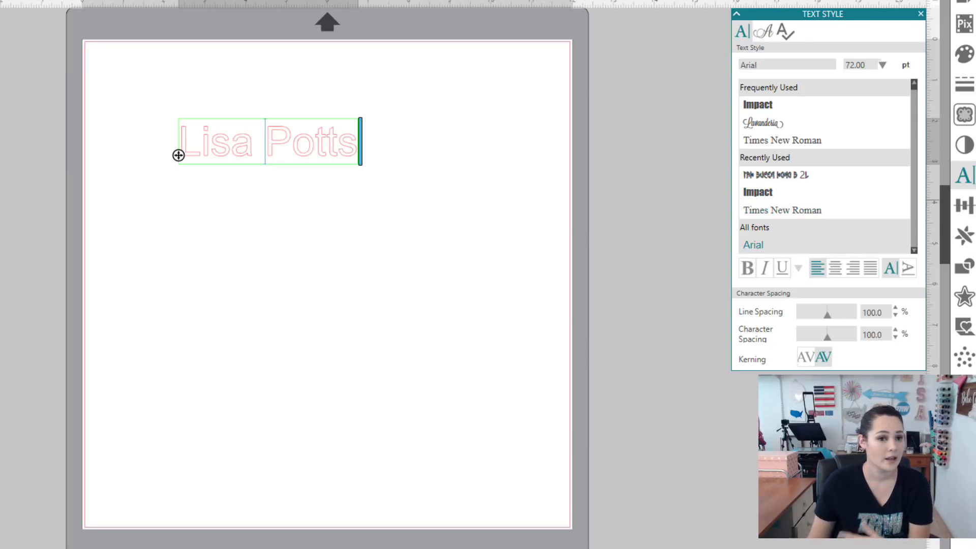
pyautogui.moveTo(356, 141); pyautogui.dragTo(182, 129)
pyautogui.scroll(-3, 864, 180)
pyautogui.scroll(-3, 849, 191)
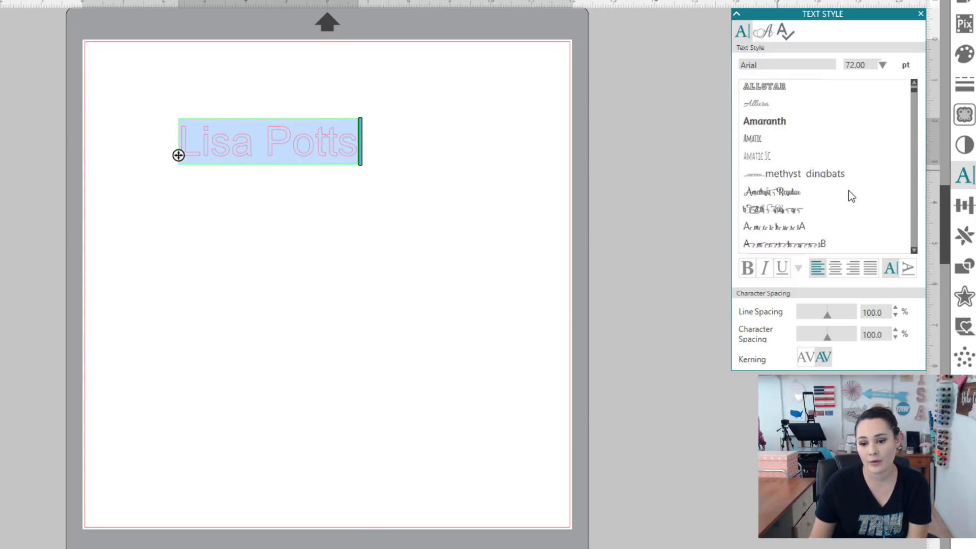
pyautogui.scroll(4, 848, 191)
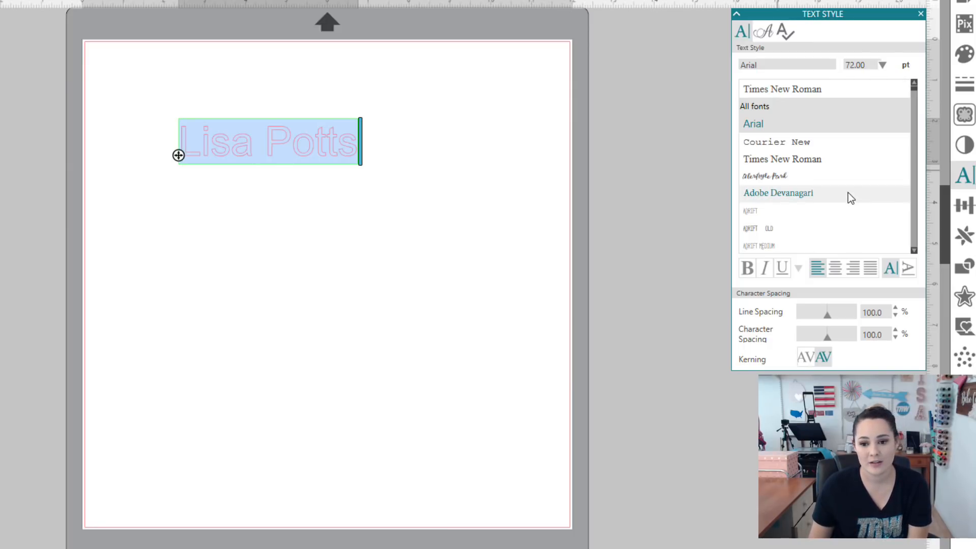
pyautogui.scroll(-1, 850, 198)
pyautogui.scroll(5, 850, 198)
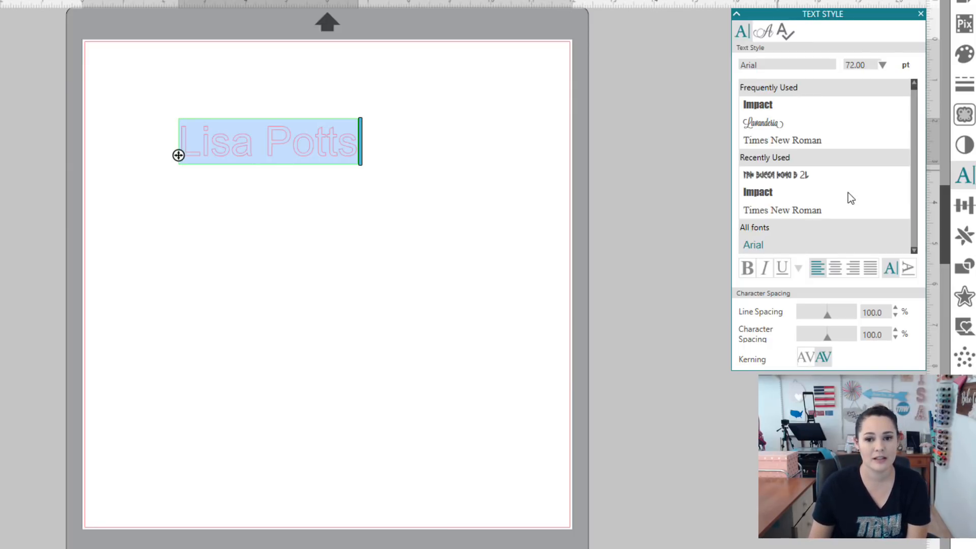
# Step: Set the name in Lavanderia, widen its character spacing, and choose the Sturdy weight
pyautogui.click(770, 123)
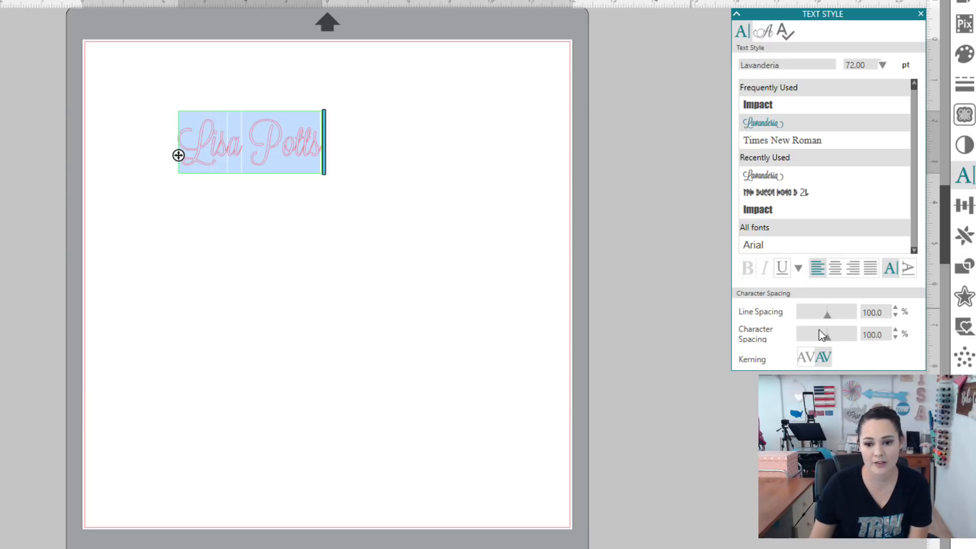
pyautogui.moveTo(828, 337)
pyautogui.mouseDown()
pyautogui.moveTo(839, 337)
pyautogui.moveTo(820, 341)
pyautogui.mouseUp()
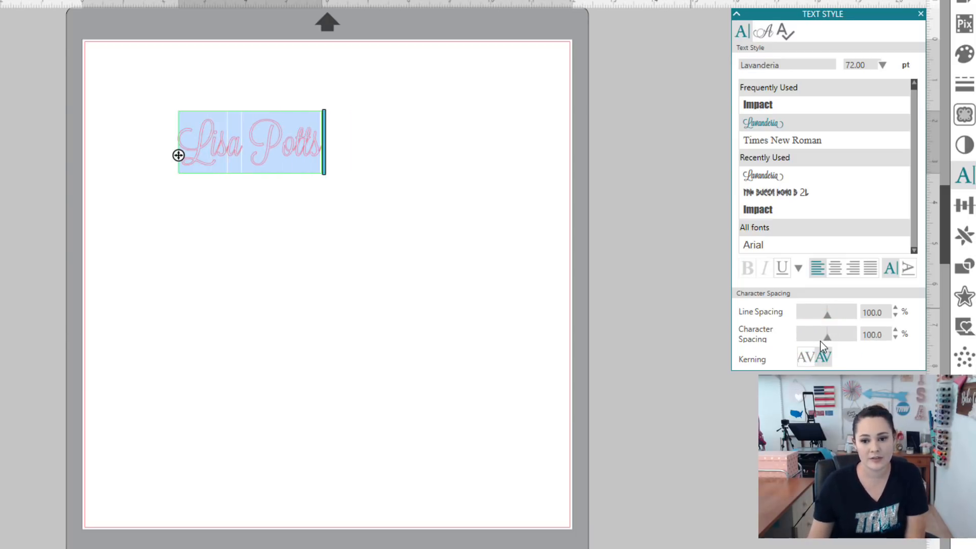
pyautogui.click(799, 269)
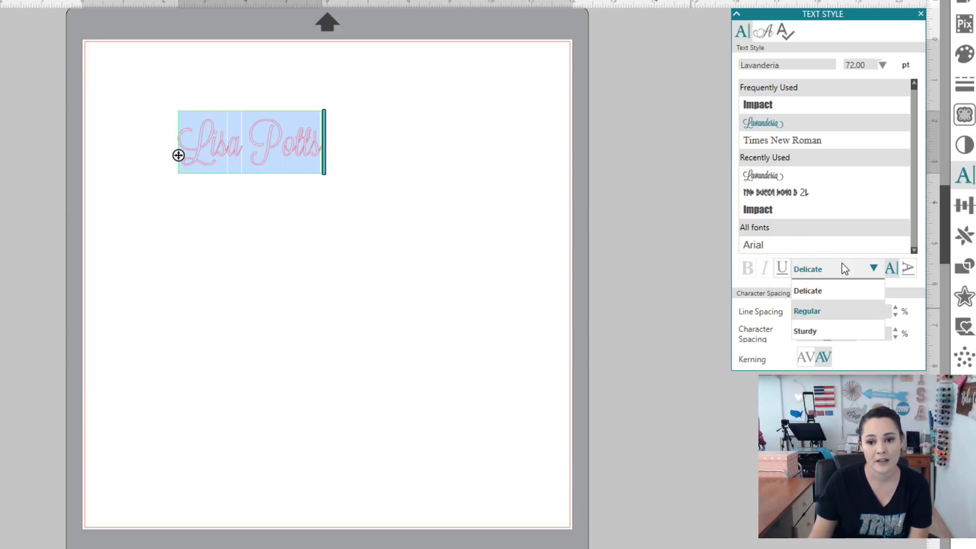
pyautogui.click(815, 331)
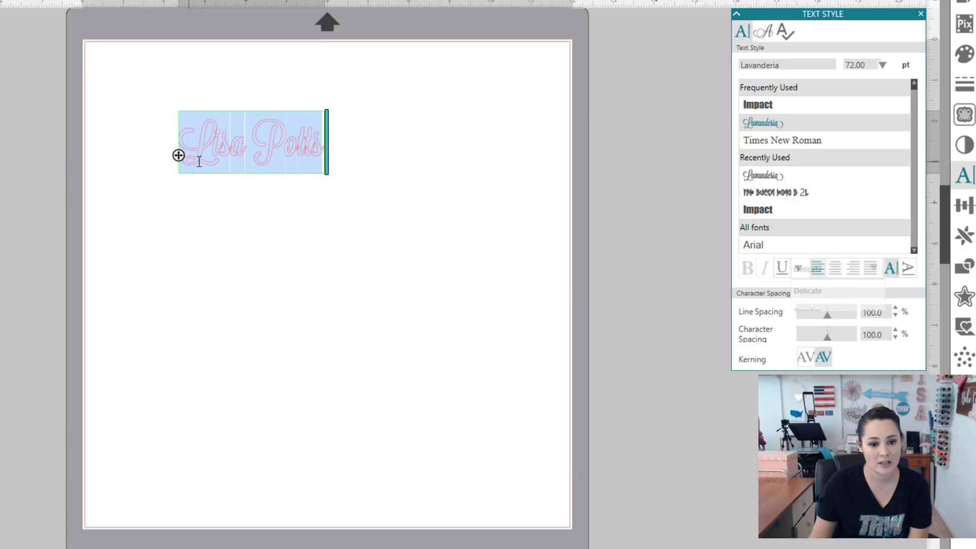
# Step: Enlarge the name from its corner handle and move it lower and left
pyautogui.click(352, 255)
pyautogui.click(304, 148)
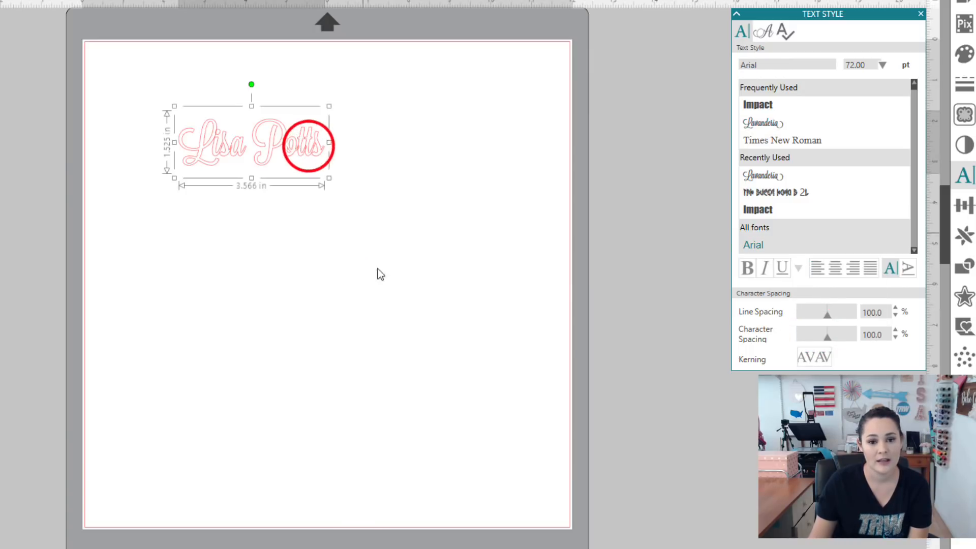
pyautogui.click(331, 288)
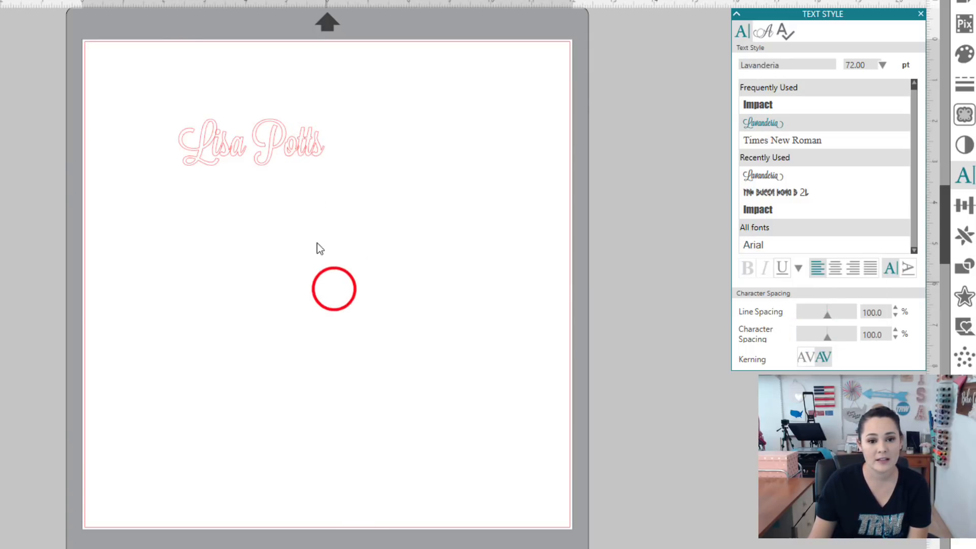
pyautogui.click(308, 151)
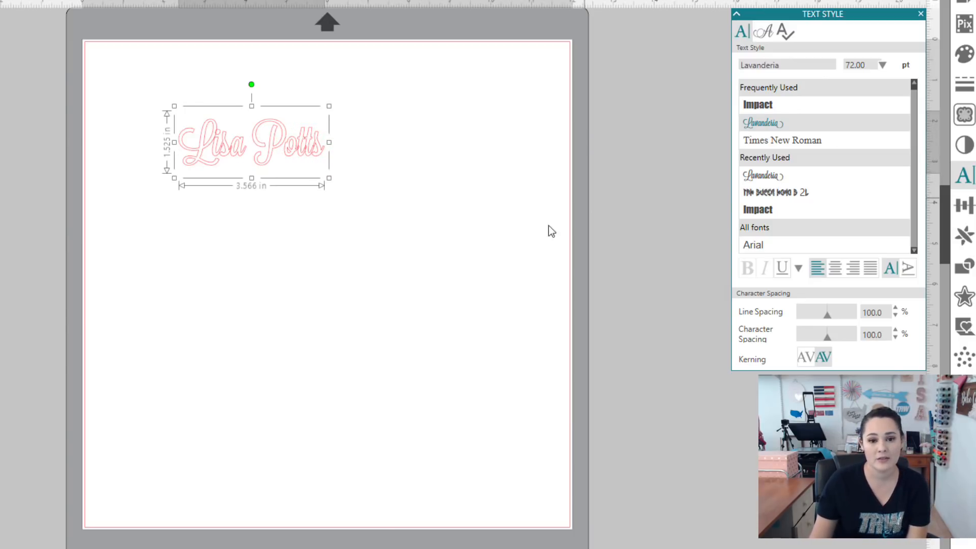
pyautogui.click(326, 178)
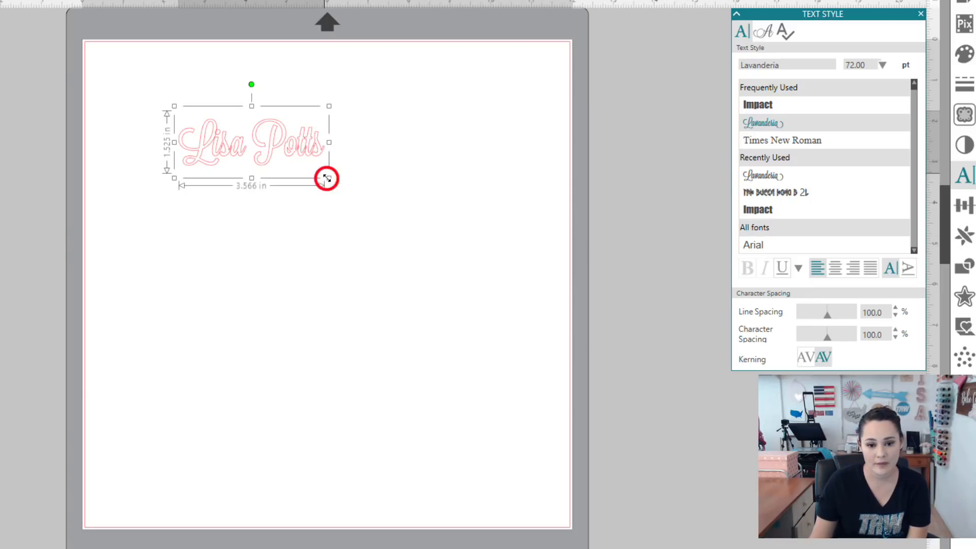
pyautogui.moveTo(327, 178); pyautogui.dragTo(516, 344)
pyautogui.moveTo(464, 211); pyautogui.dragTo(413, 233)
# Step: Set the name's lettering to 144 pt from the font-size list
pyautogui.doubleClick(417, 230)
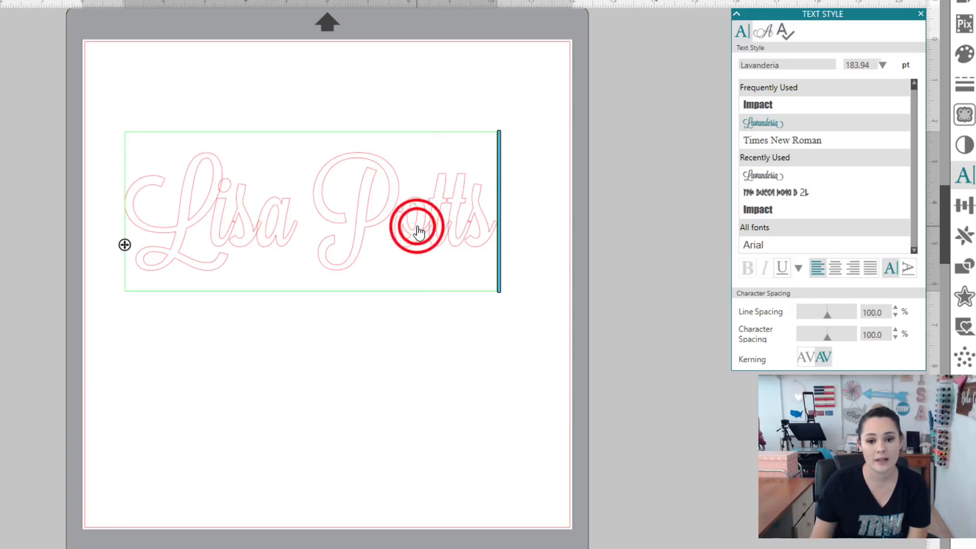
pyautogui.moveTo(482, 211); pyautogui.dragTo(145, 183)
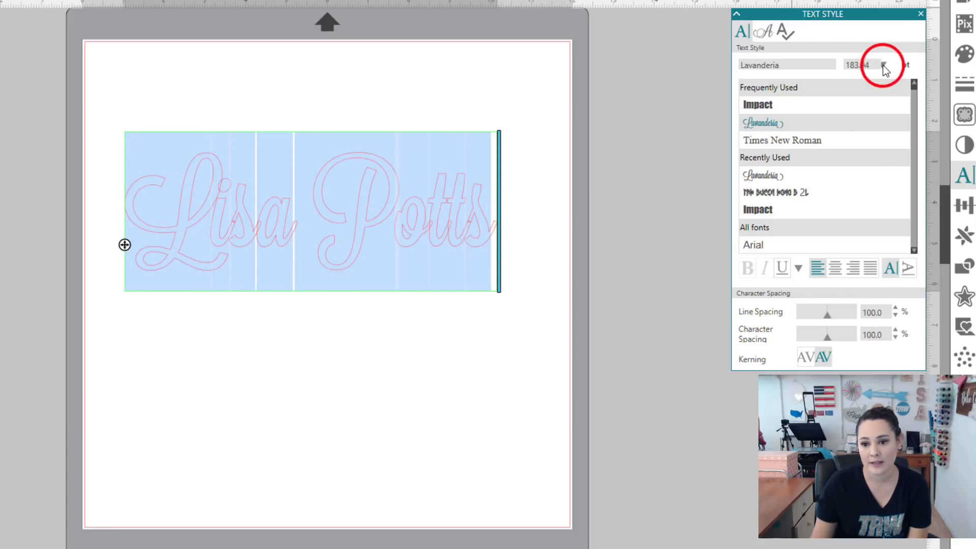
pyautogui.click(884, 70)
pyautogui.moveTo(889, 98); pyautogui.dragTo(891, 165)
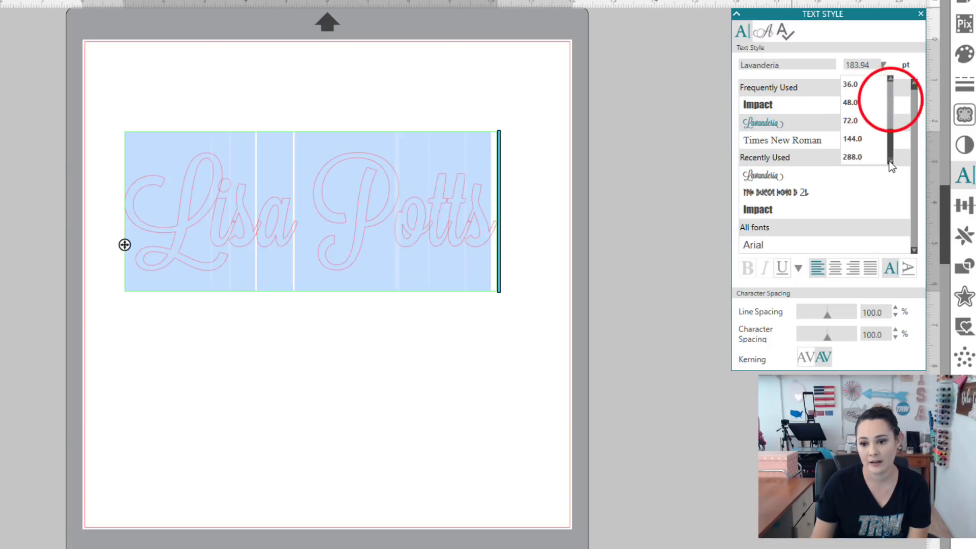
pyautogui.scroll(1, 853, 156)
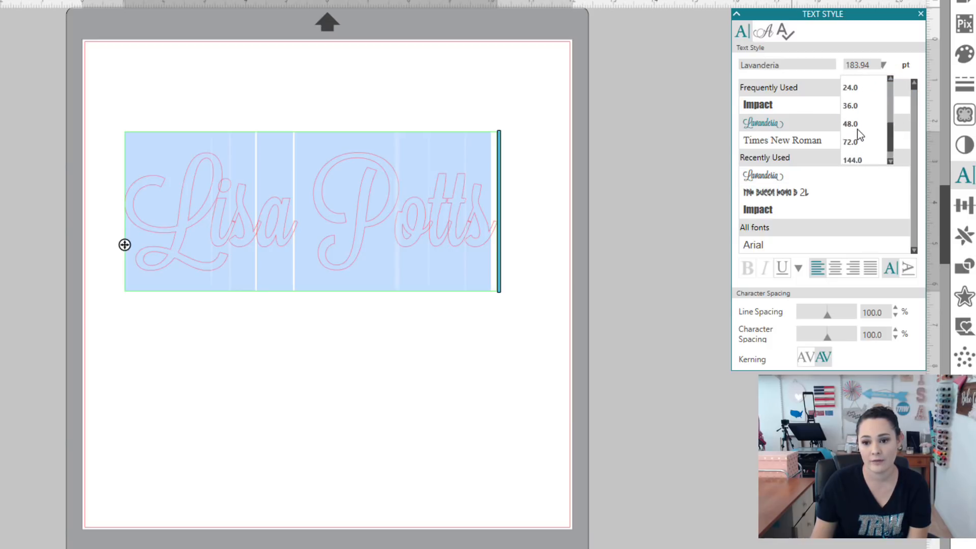
pyautogui.scroll(-1, 859, 136)
pyautogui.click(853, 144)
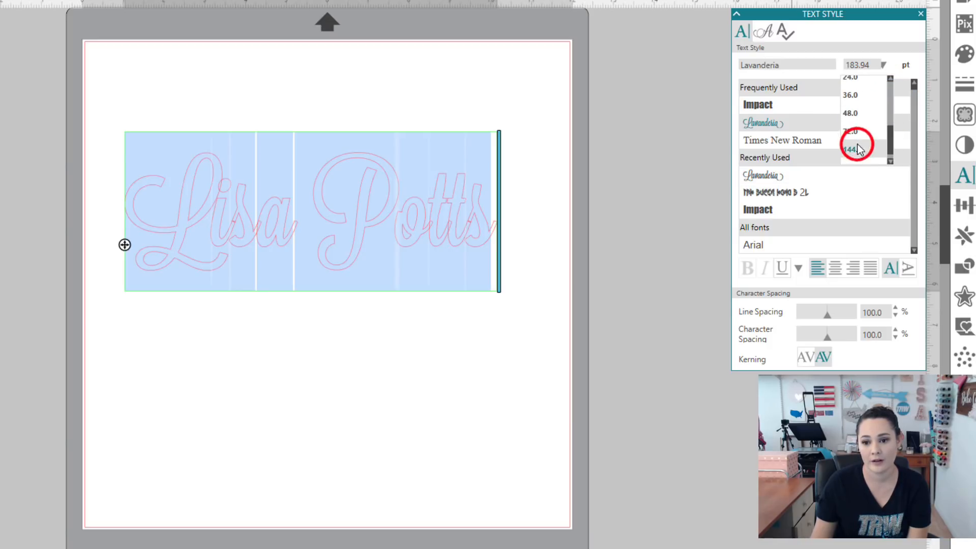
pyautogui.click(269, 381)
# Step: Enlarge the name to 8.585 × 3.671 in (173.31 pt)
pyautogui.click(316, 233)
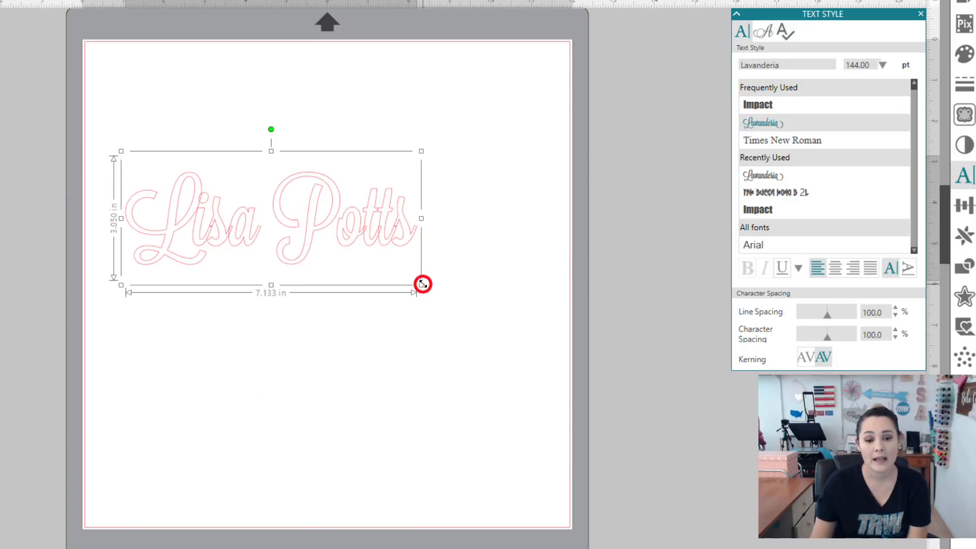
pyautogui.moveTo(422, 283); pyautogui.dragTo(489, 319)
pyautogui.click(450, 243)
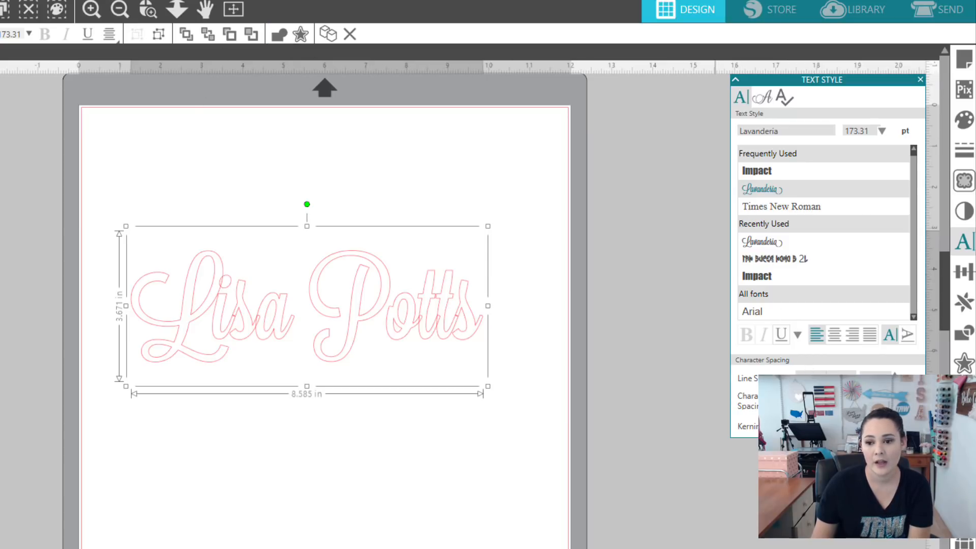
# Step: Weld the script letters, undo the weld, then nudge the name down and right
pyautogui.click(968, 334)
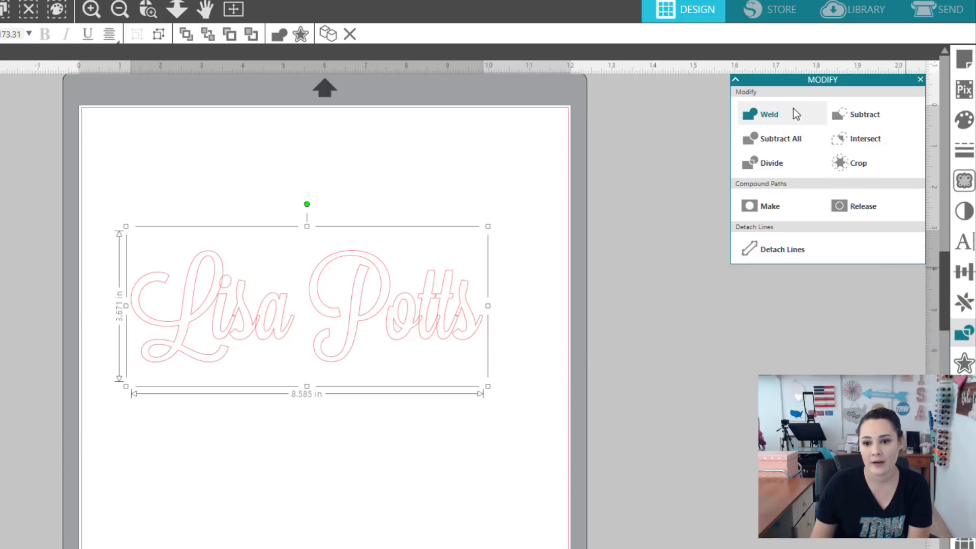
pyautogui.click(776, 116)
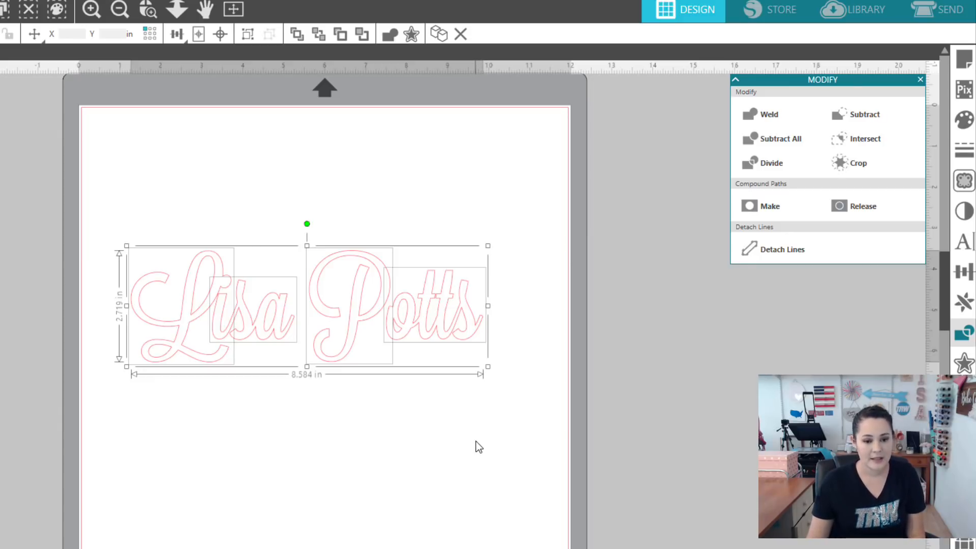
pyautogui.hotkey('ctrl', 'z')
pyautogui.hotkey('ctrl', 'z')
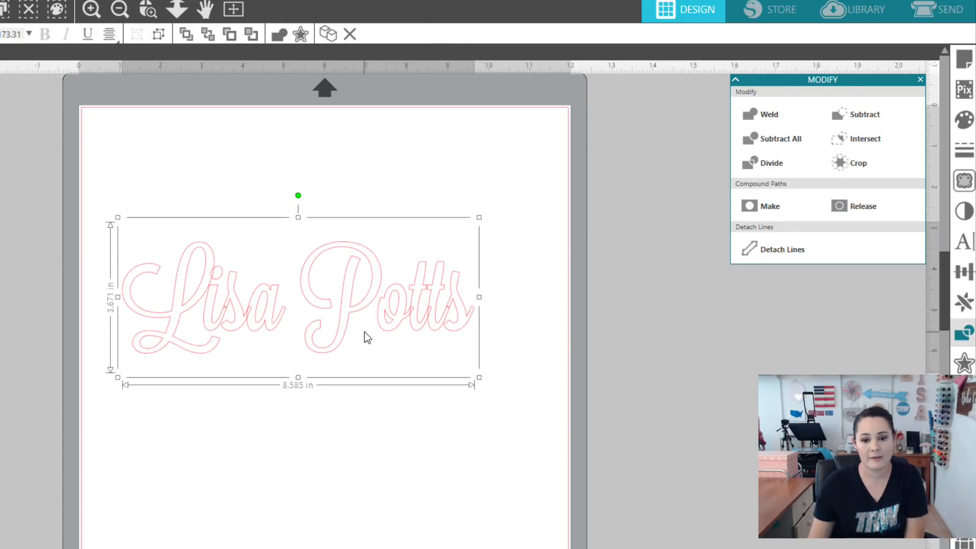
pyautogui.moveTo(378, 323); pyautogui.dragTo(406, 346)
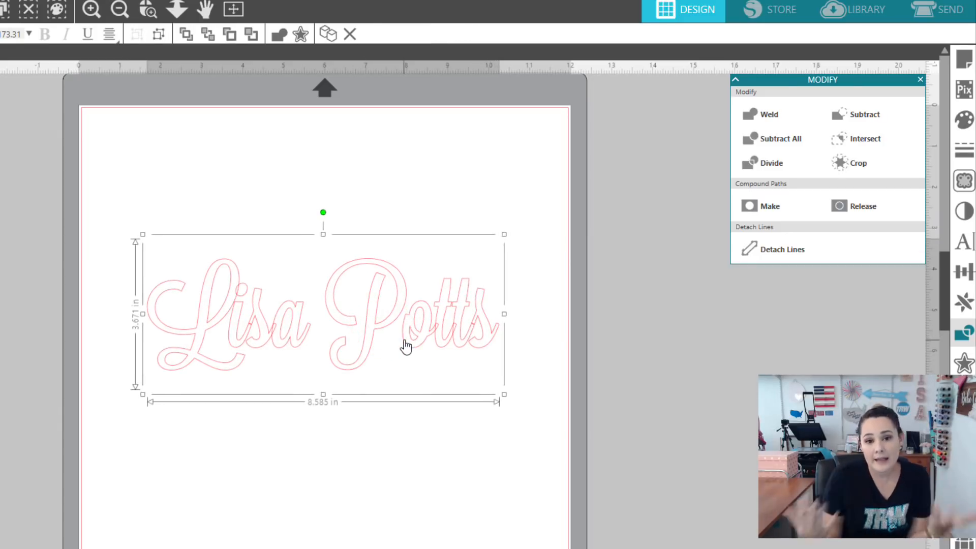